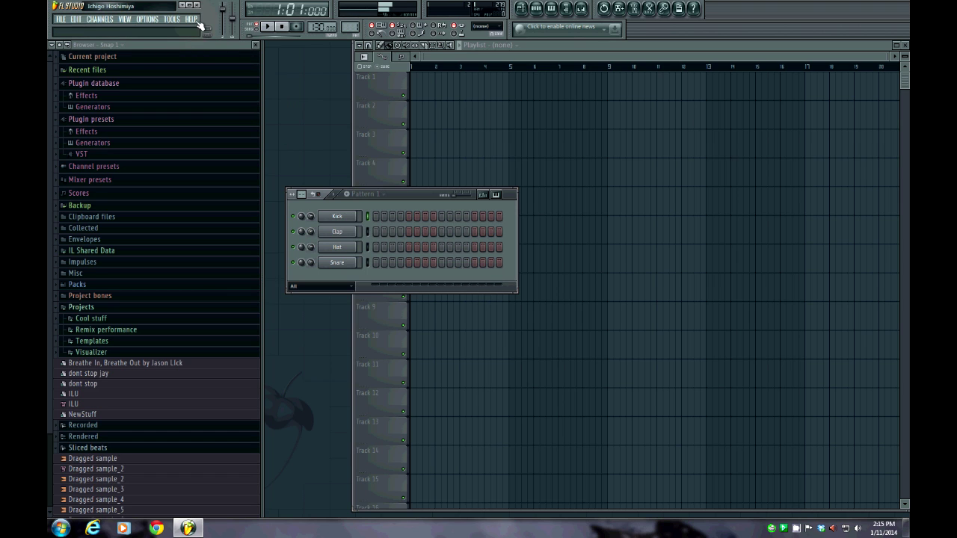
- View FL Studio 11's version and registration details under HELP > About, then close them
click(191, 19)
click(242, 177)
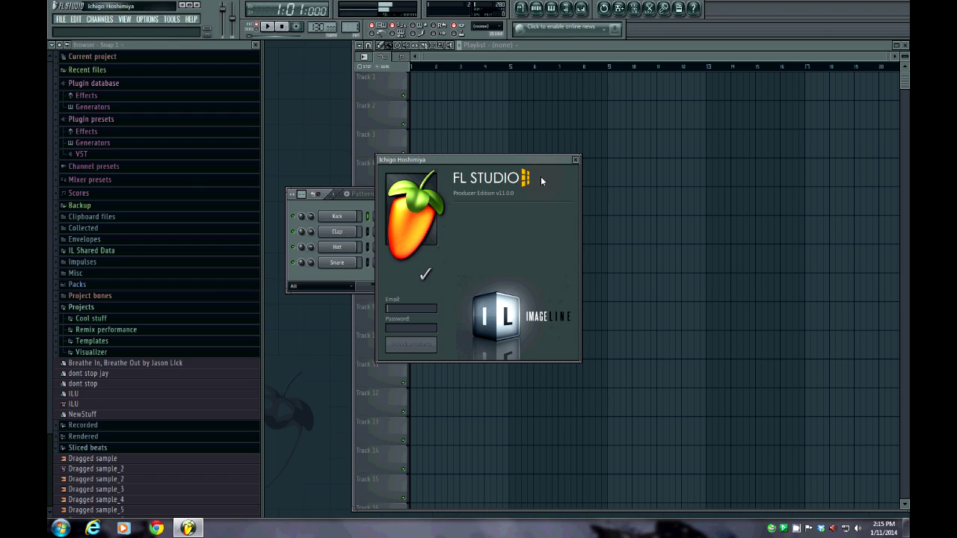
click(575, 160)
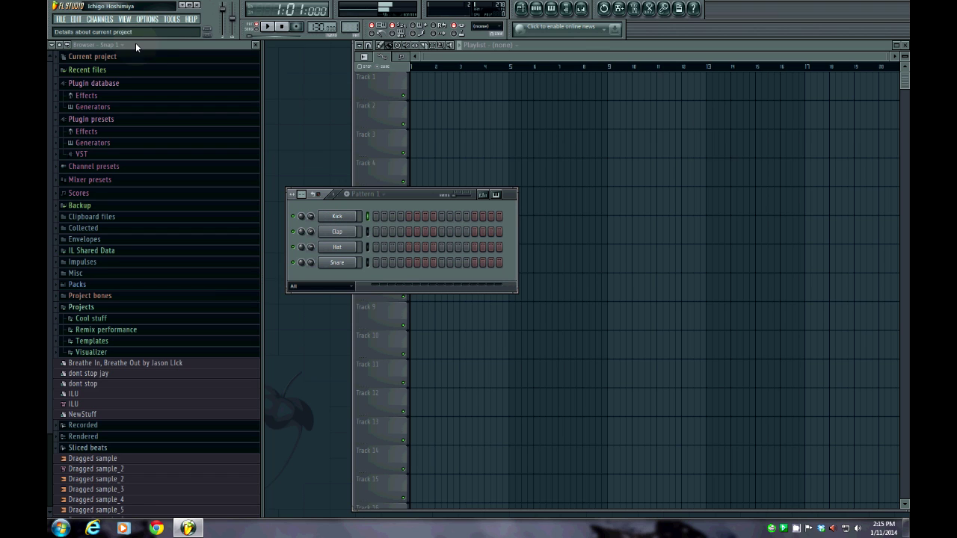
- Select ASIO4ALL v2 as the audio device and review its Realtek inputs and outputs panel
click(149, 20)
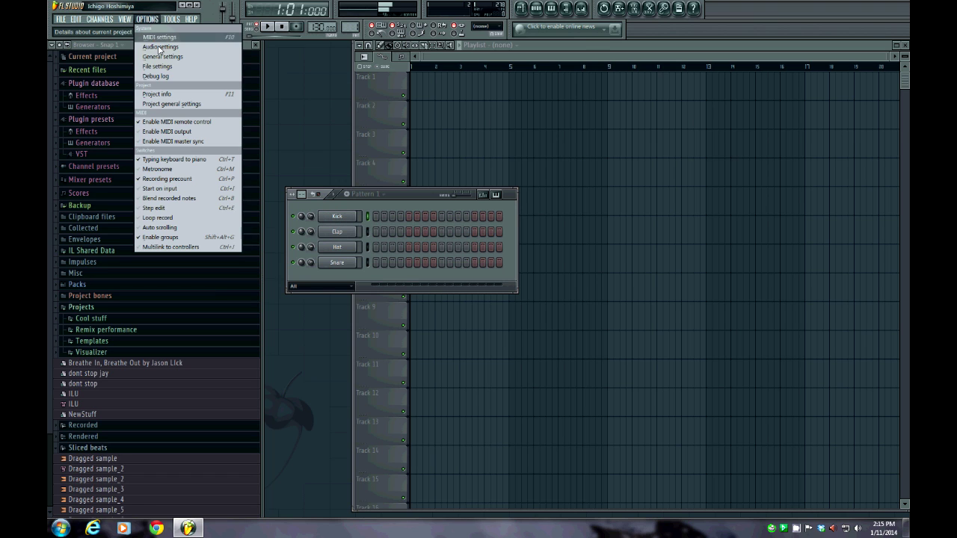
click(157, 45)
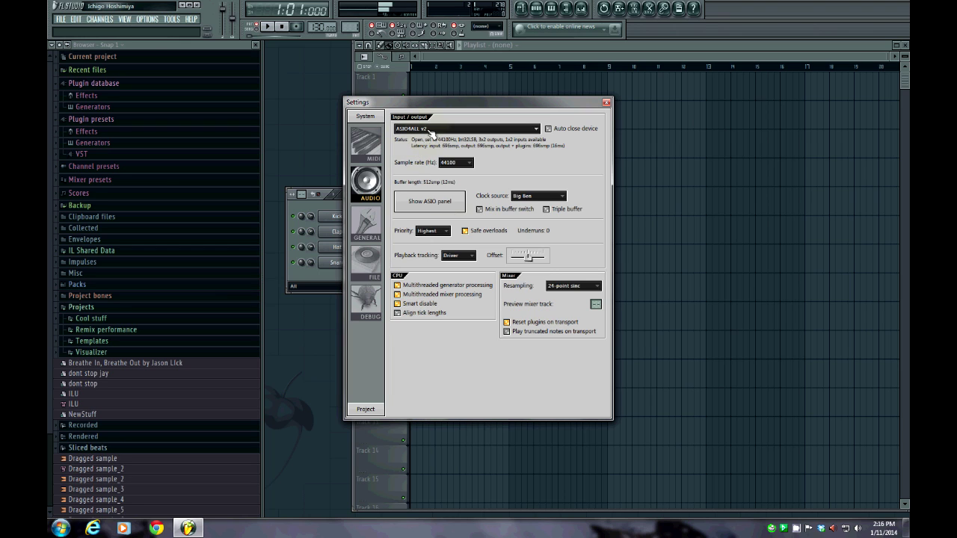
click(431, 130)
click(420, 185)
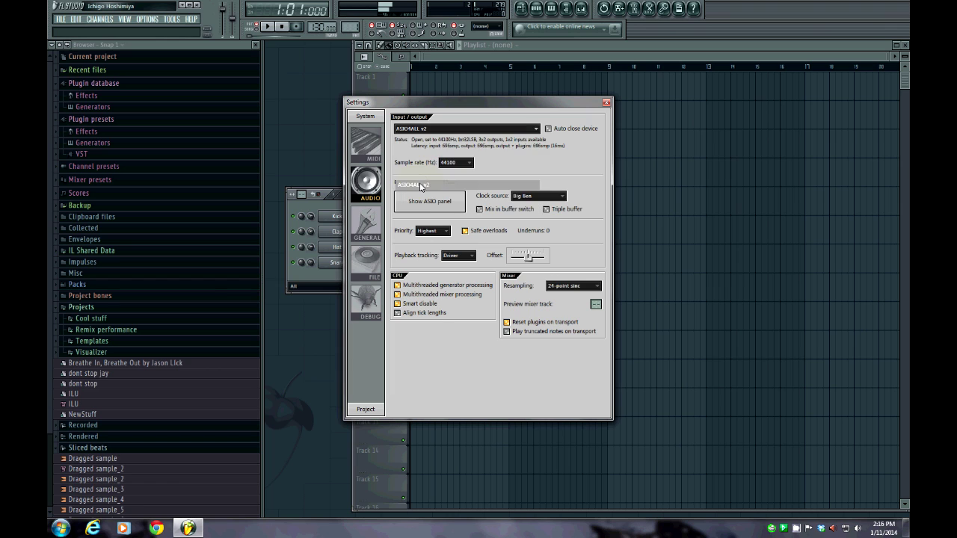
click(428, 202)
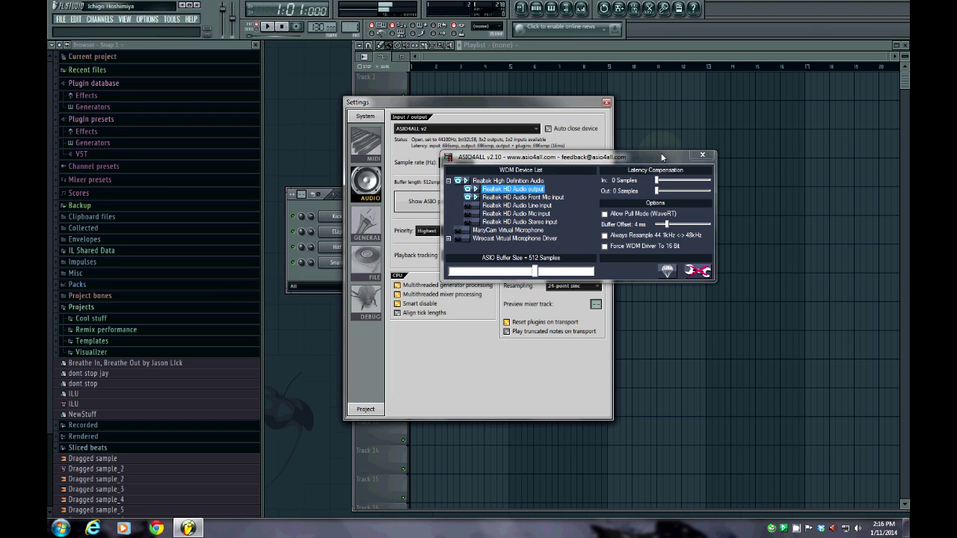
click(702, 154)
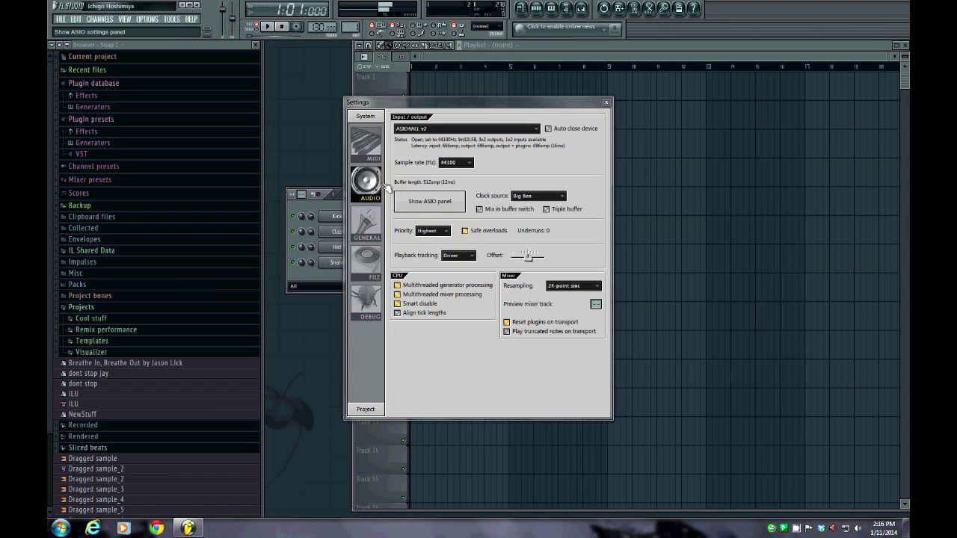
- Search the Start Menu for 'taskmgr' and launch Windows Task Manager
click(61, 528)
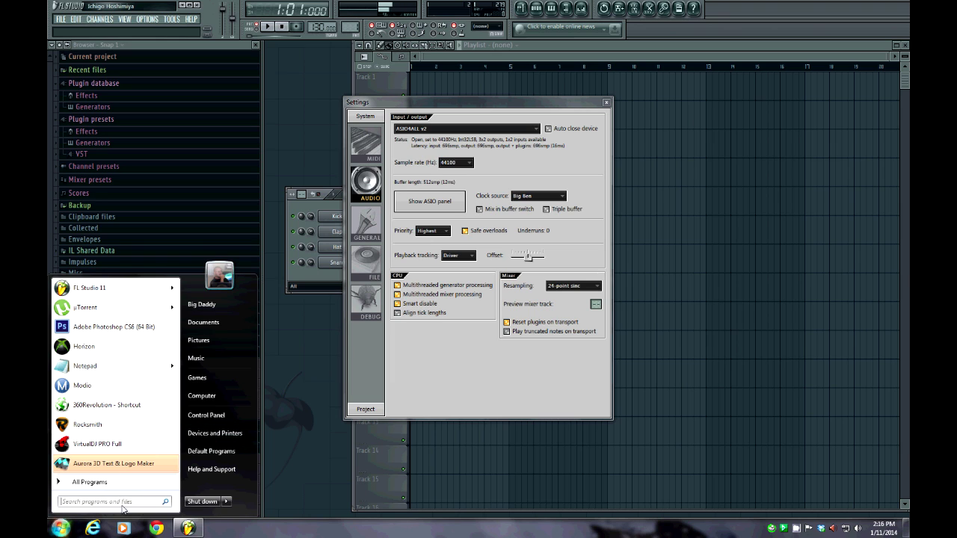
text(task)
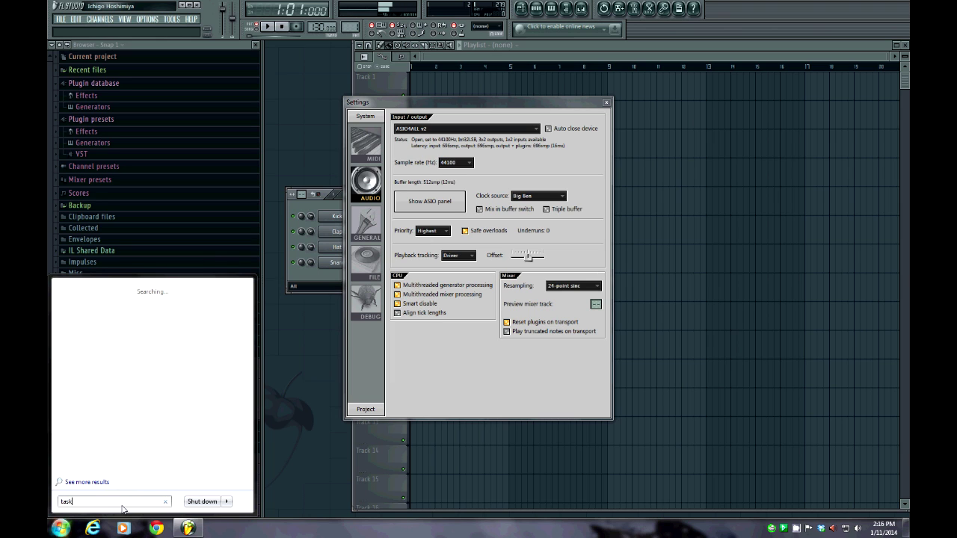
text(mgr)
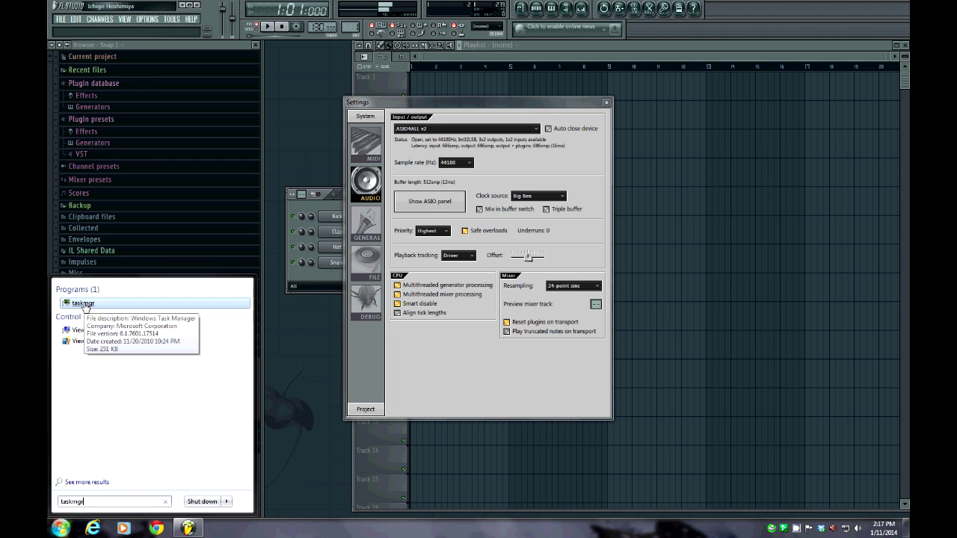
click(86, 304)
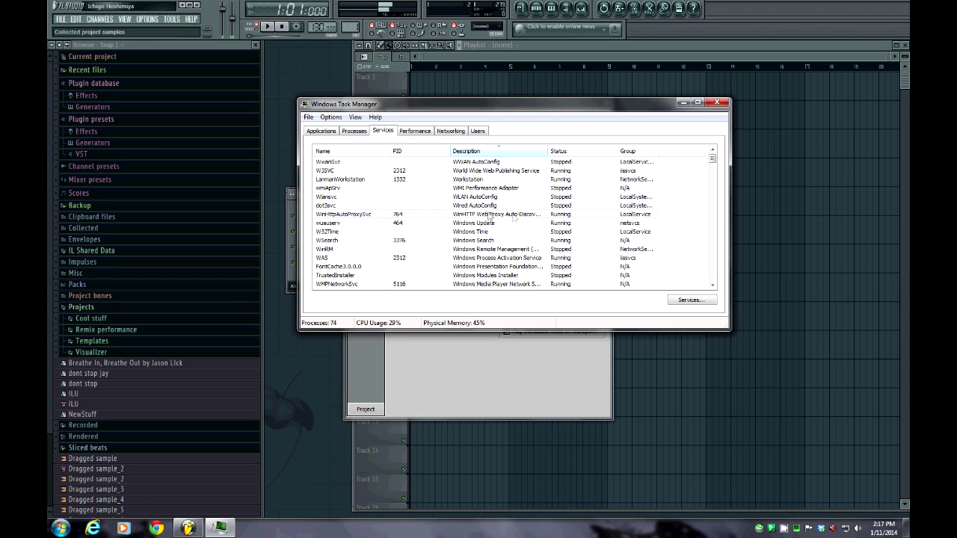
- Stop the AudioSrv service on the Services tab, then minimize Task Manager
scroll(490, 216, down, 5)
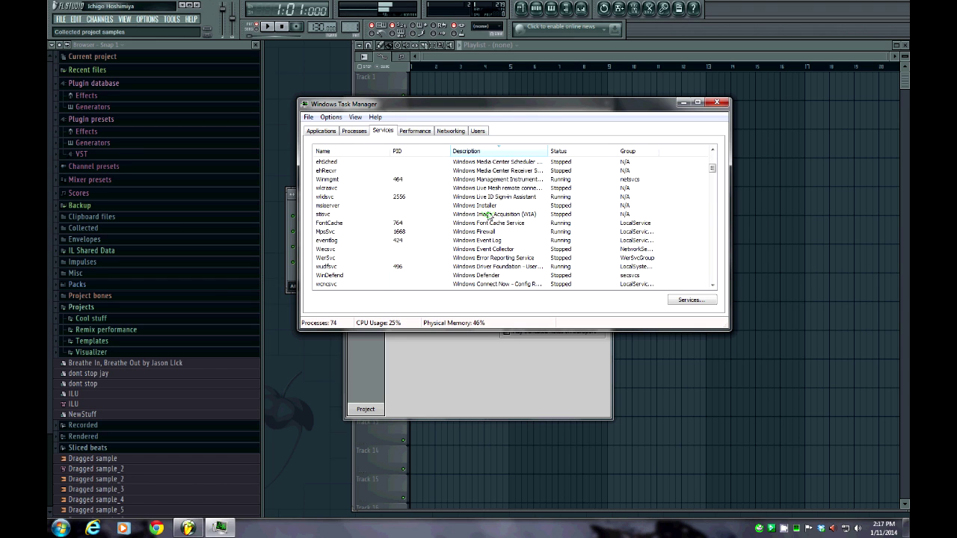
scroll(490, 216, down, 4)
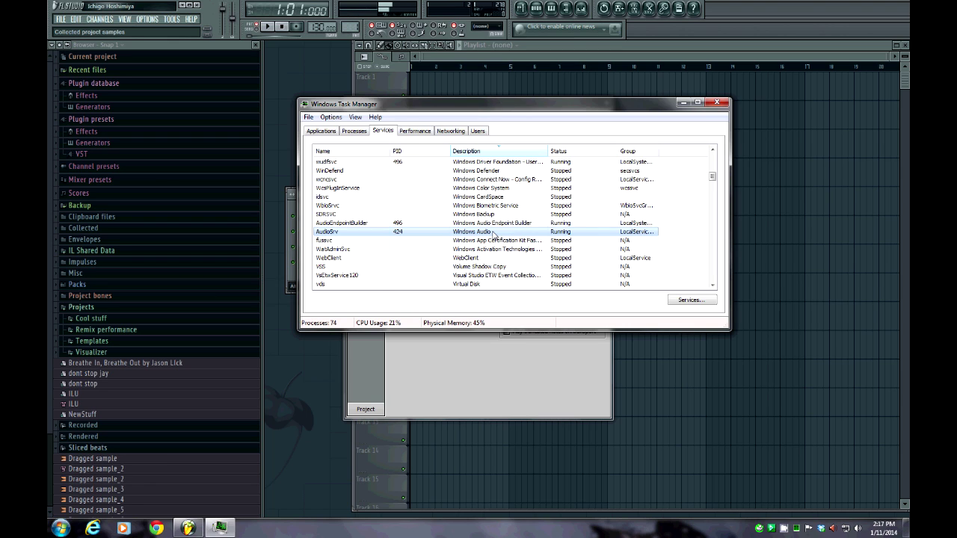
right_click(493, 234)
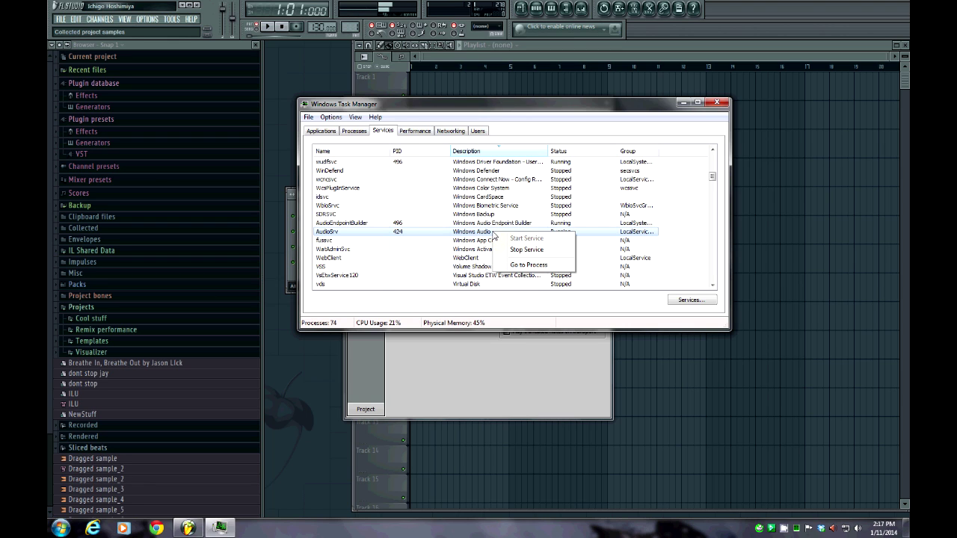
click(536, 252)
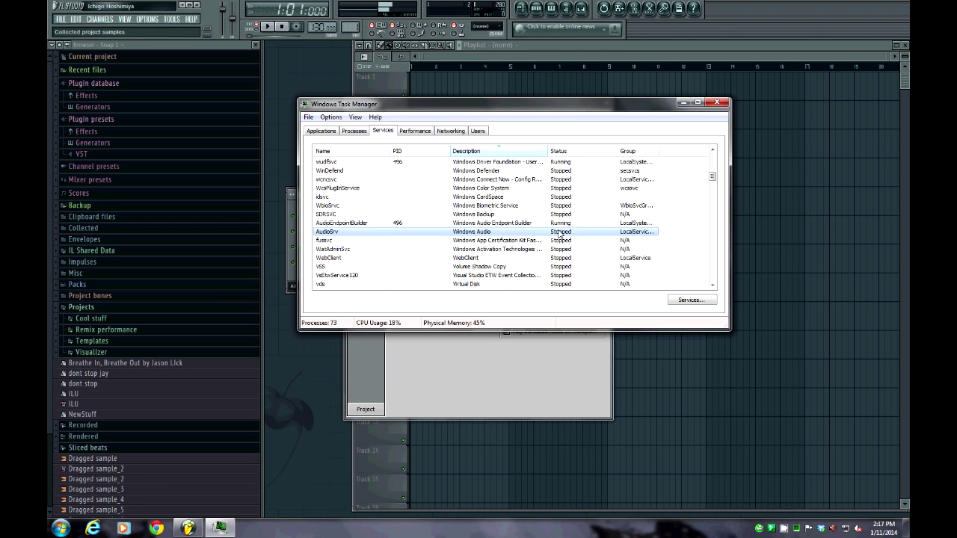
click(684, 103)
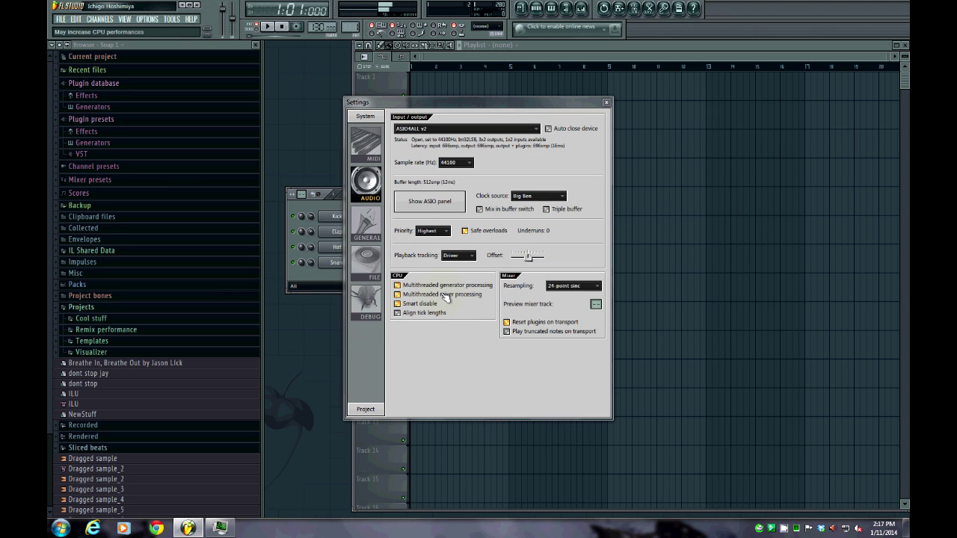
- Reopen the ASIO4ALL panel and launch the audio troubleshooter from the tray speaker icon
click(429, 202)
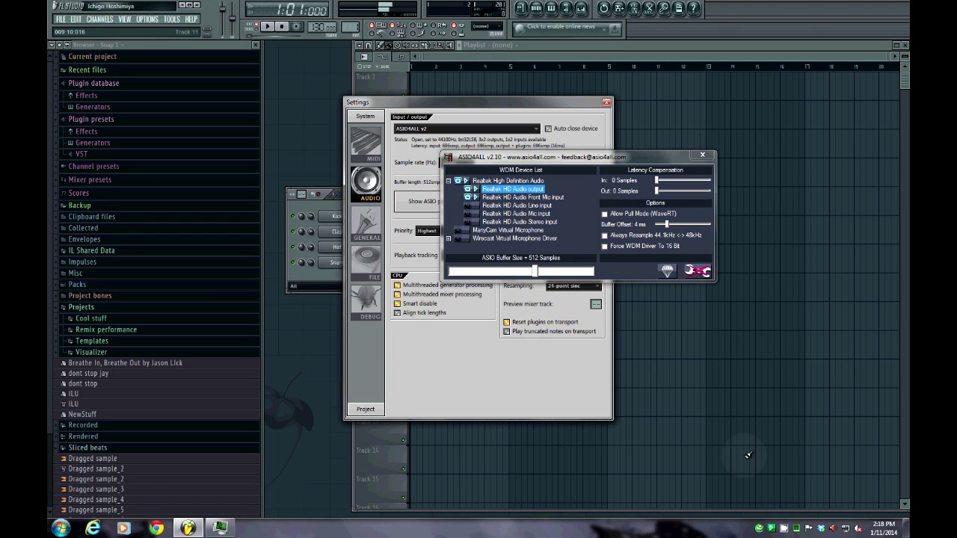
mouse_move(858, 528)
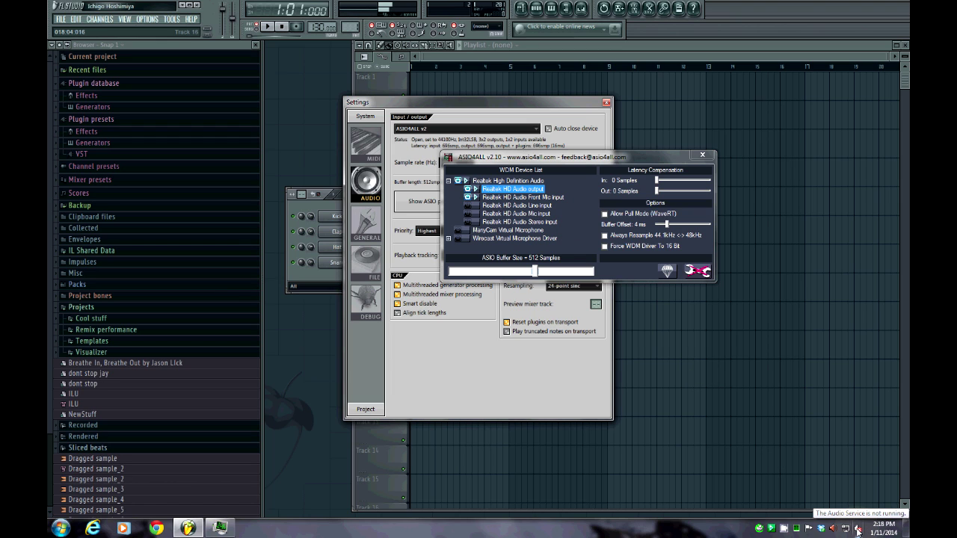
click(858, 529)
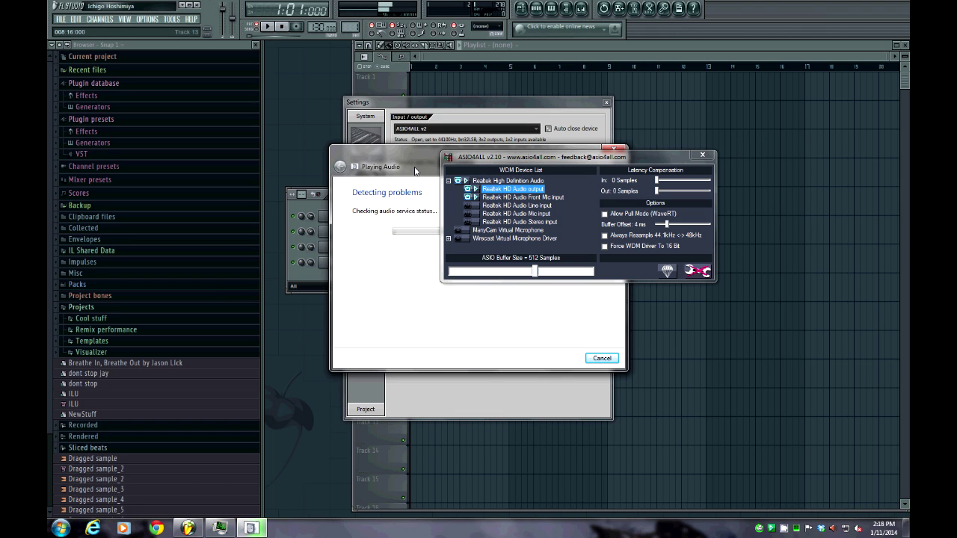
- Close the ASIO4ALL device settings panel
click(702, 156)
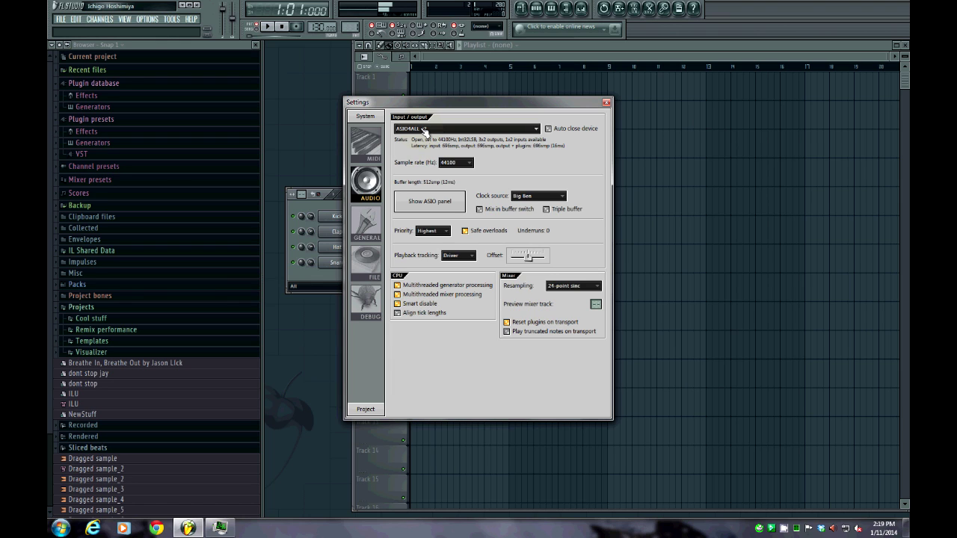
- Keep ASIO4ALL v2 as the audio device and bring Task Manager's Services list back up
click(424, 129)
click(442, 181)
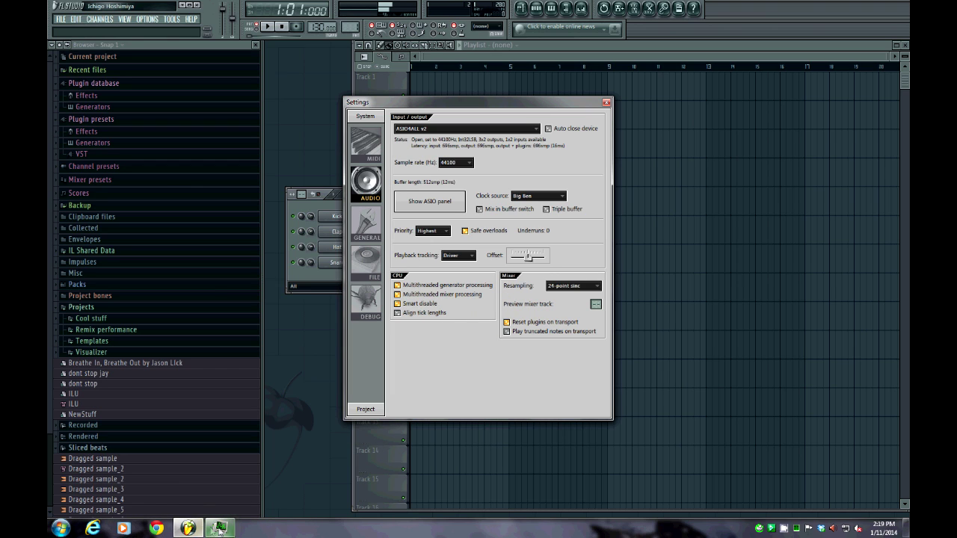
click(61, 528)
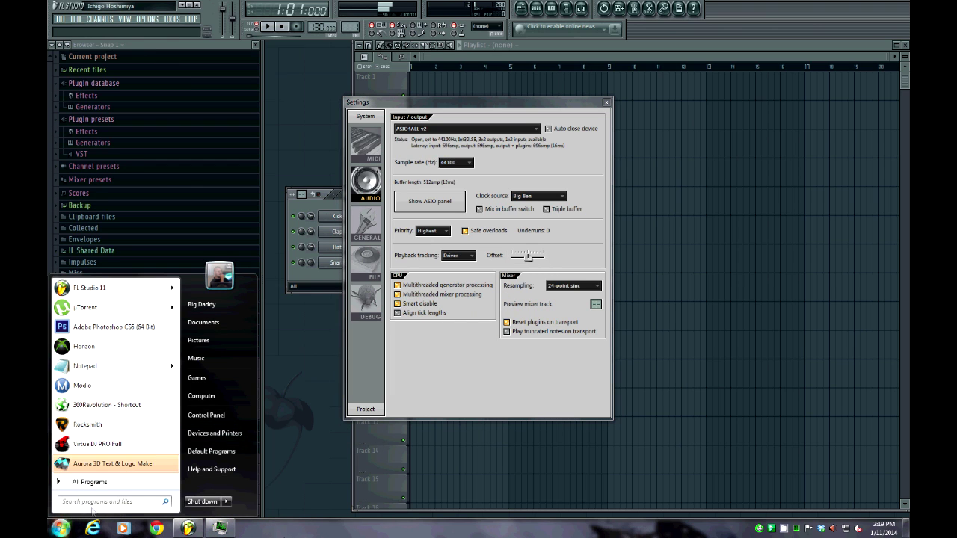
click(316, 532)
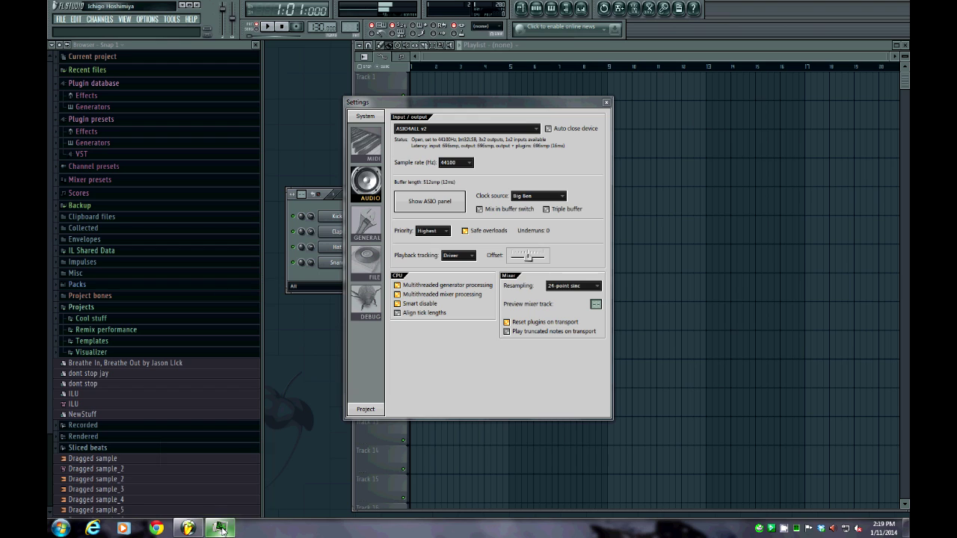
mouse_move(221, 531)
click(220, 529)
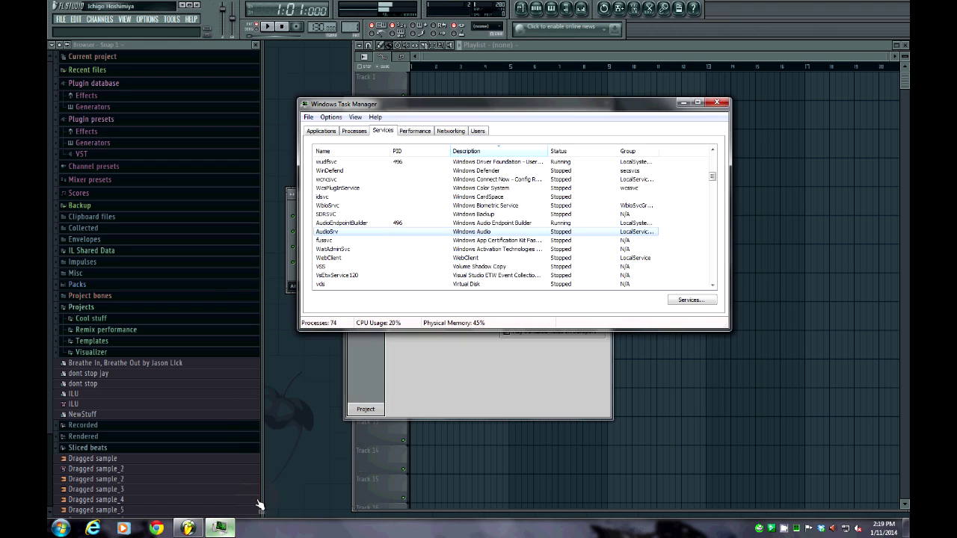
- Start the AudioSrv service and lower the system volume with the tray slider
right_click(472, 234)
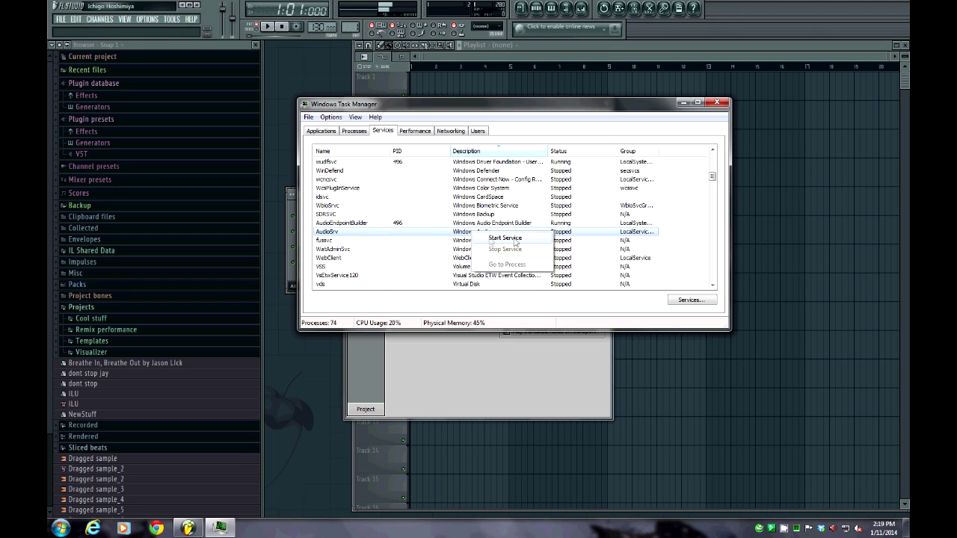
click(516, 240)
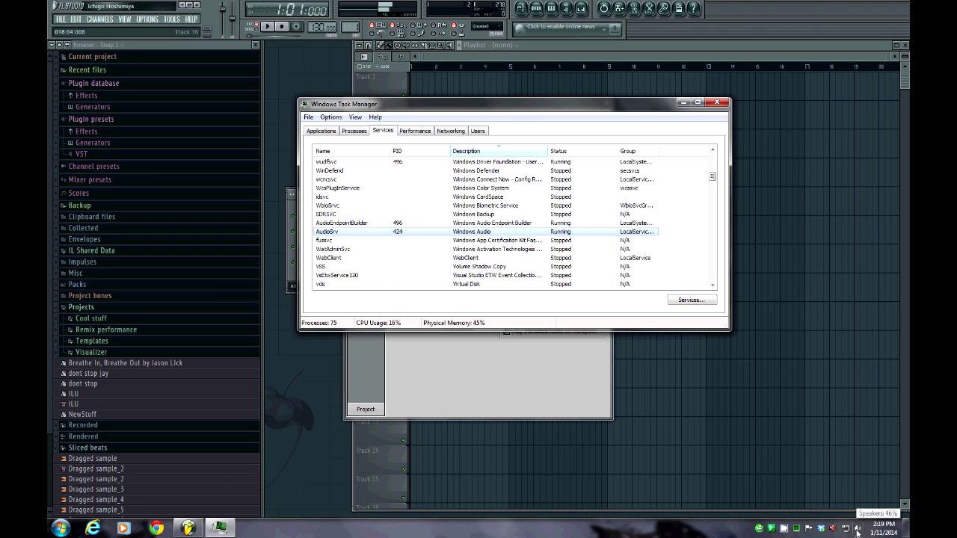
right_click(858, 531)
key(Escape)
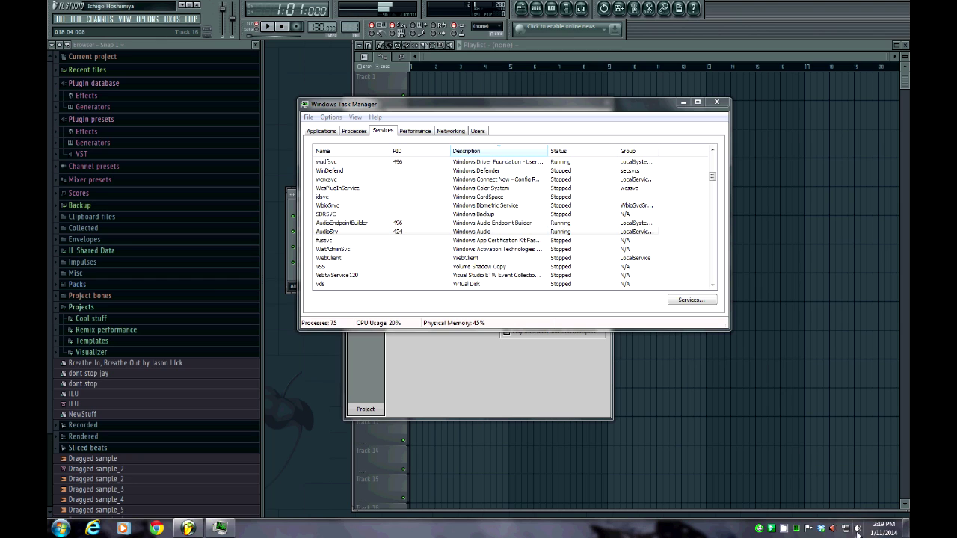
click(857, 531)
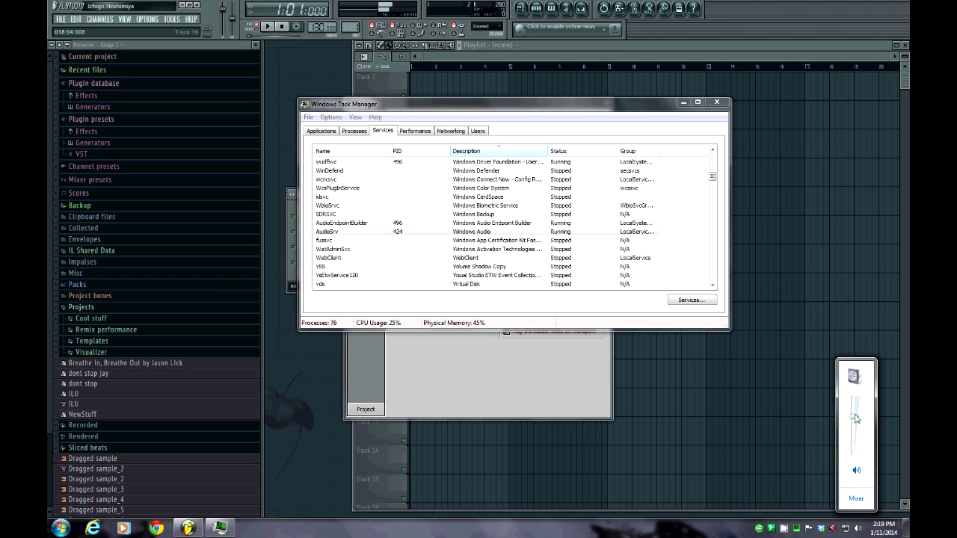
mouse_move(856, 419)
mouse_down()
mouse_move(855, 405)
mouse_move(854, 438)
mouse_up()
- Stop the AudioSrv service again in Task Manager
click(491, 232)
right_click(491, 233)
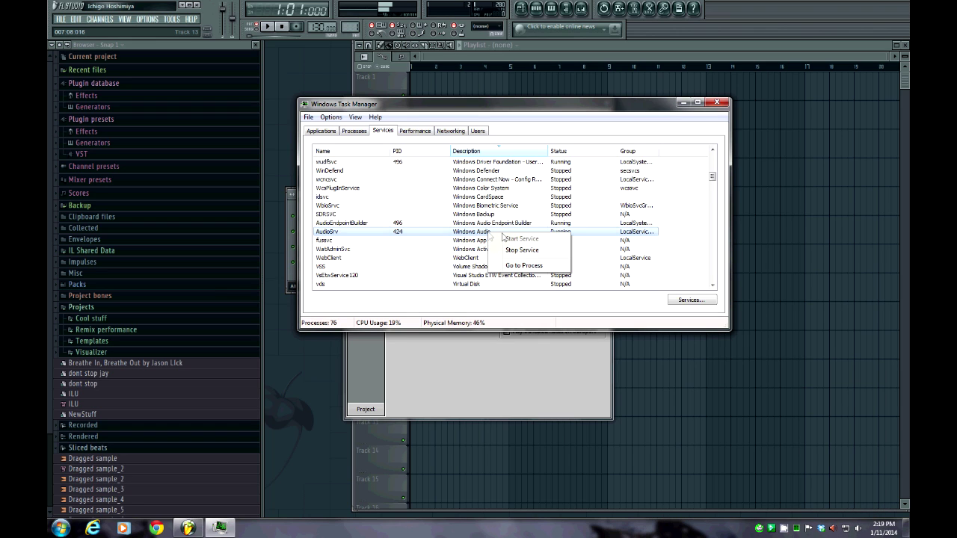
click(520, 250)
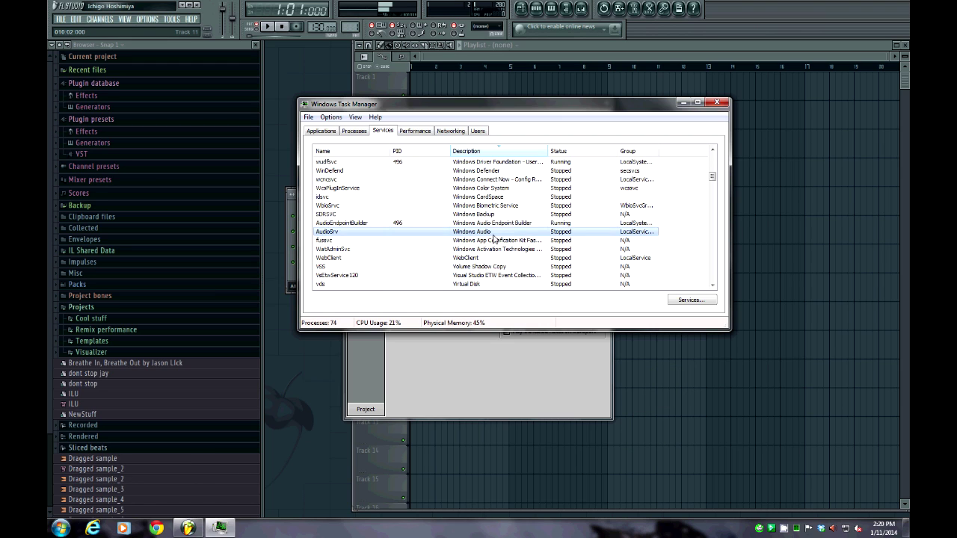
- Open Audio Devices from the tray speaker menu, declining to enable the Windows Audio service
right_click(833, 530)
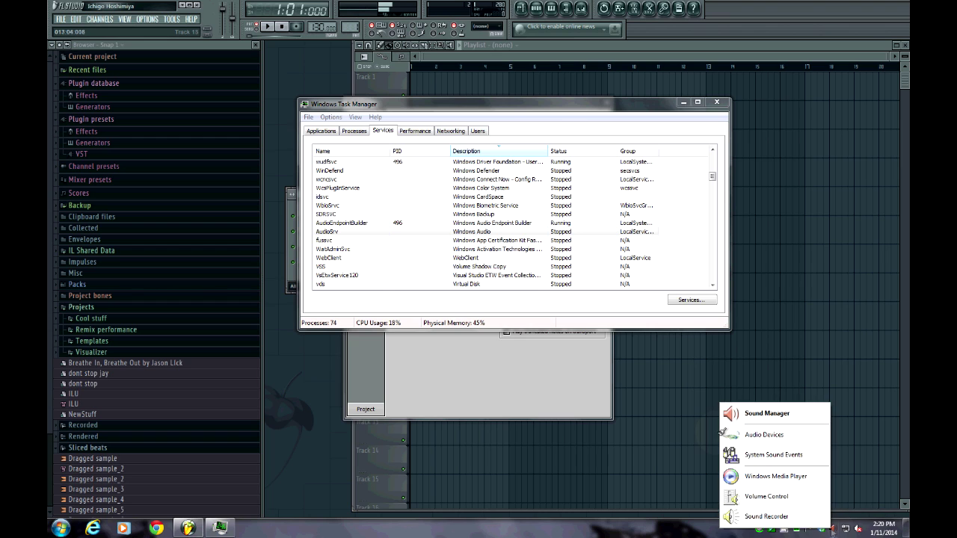
click(746, 435)
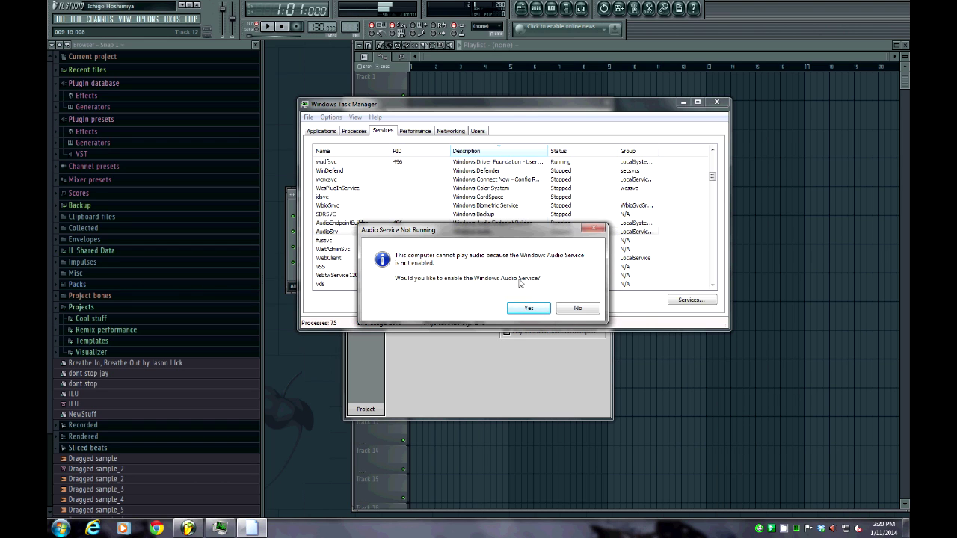
click(578, 309)
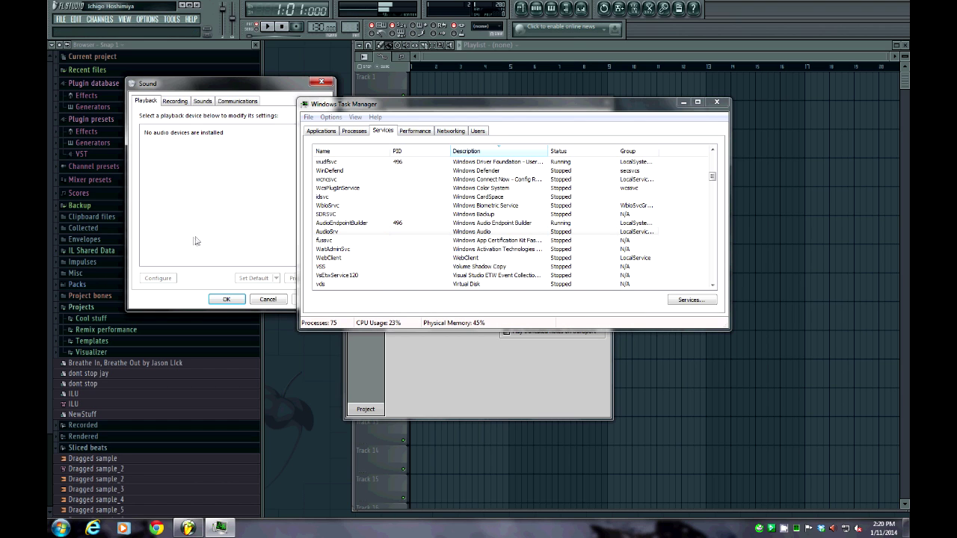
- Move the Sound window down and check its Playback, Recording, Sounds and Communications tabs
drag(198, 87, 147, 230)
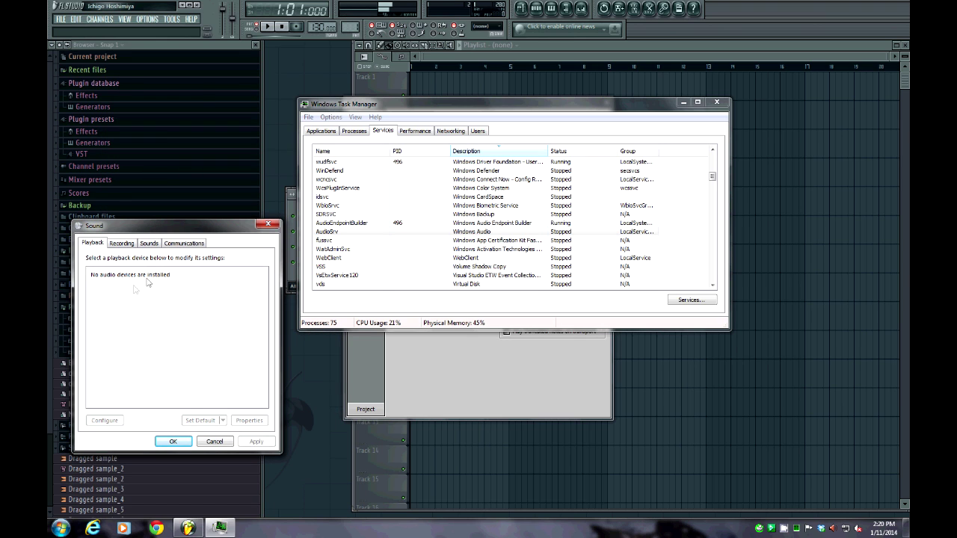
click(121, 245)
click(155, 244)
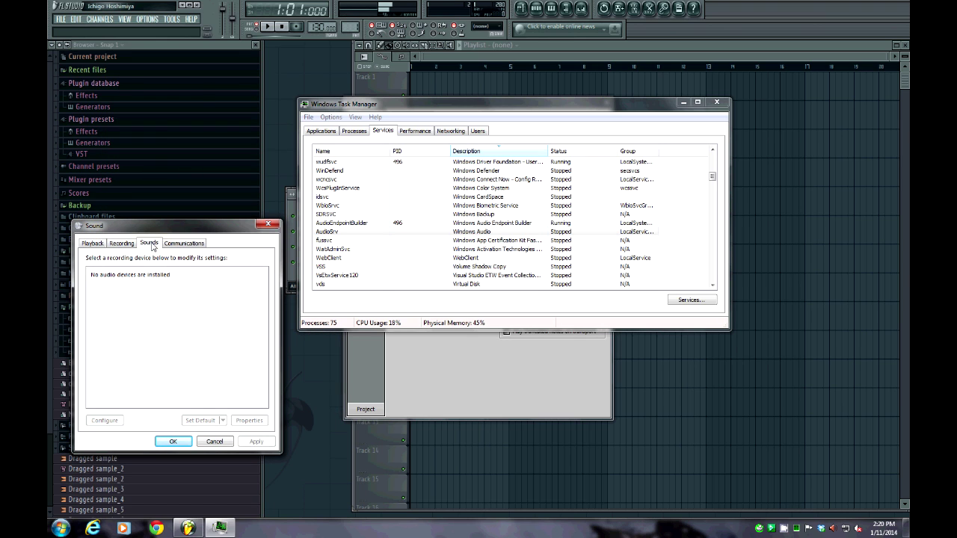
click(176, 245)
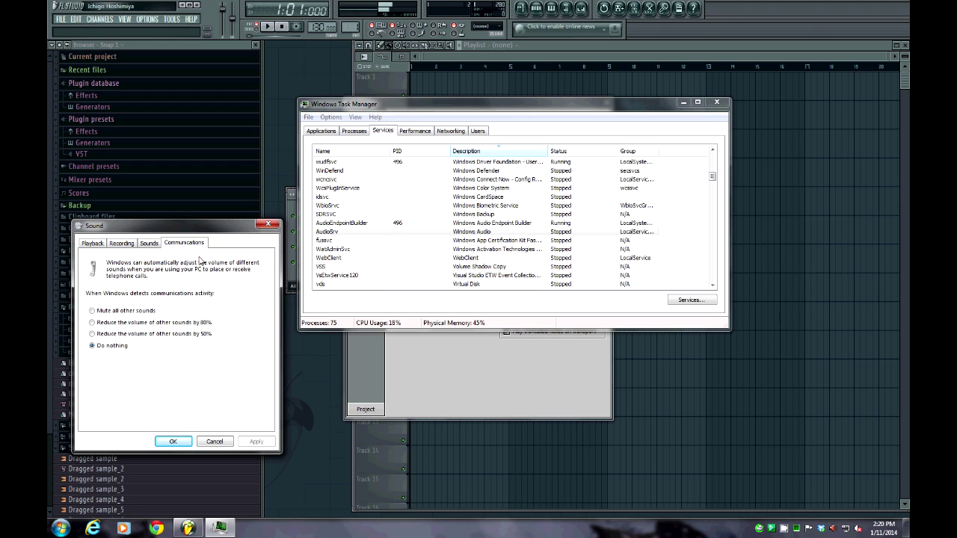
click(90, 245)
click(121, 245)
click(95, 246)
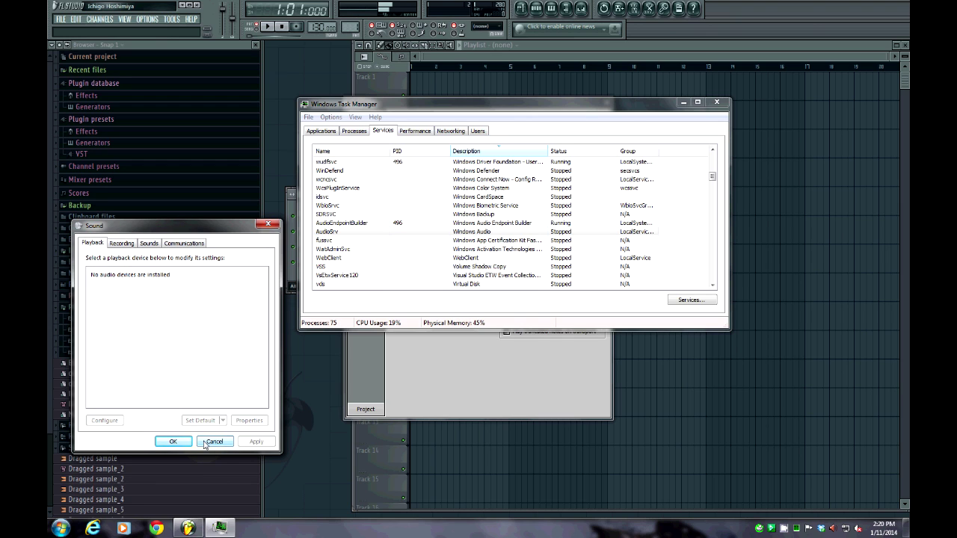
click(219, 528)
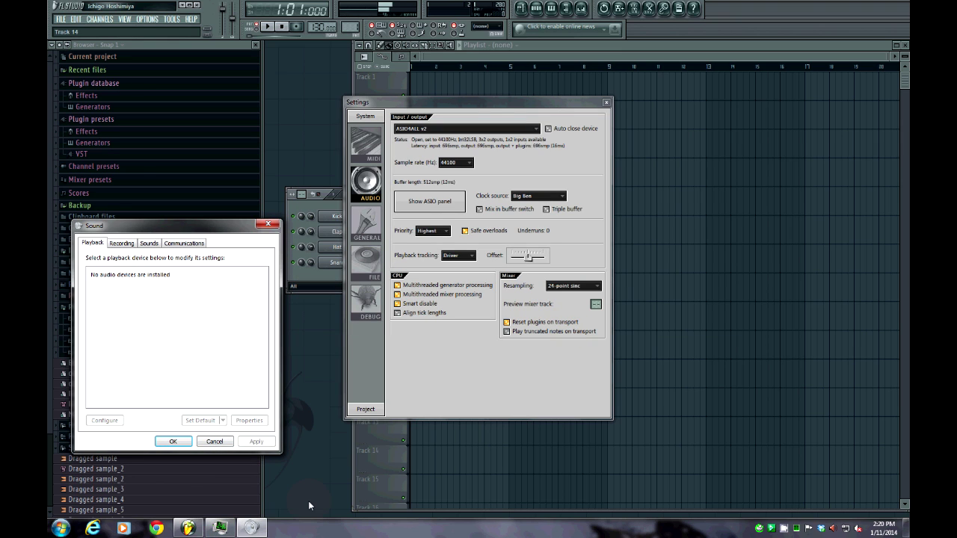
- Start AudioSrv again, confirm recording devices reappear, and close the Sound window with OK
click(221, 528)
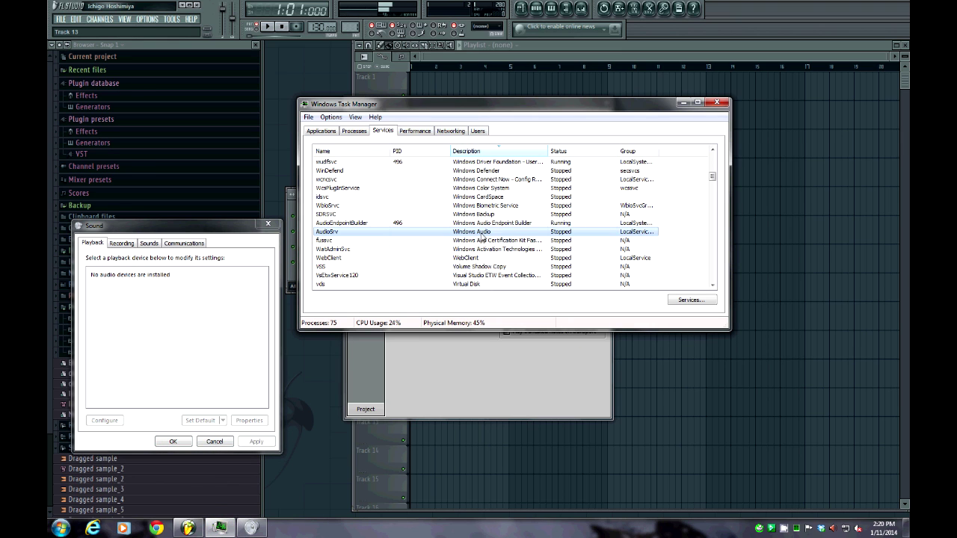
right_click(482, 237)
click(498, 244)
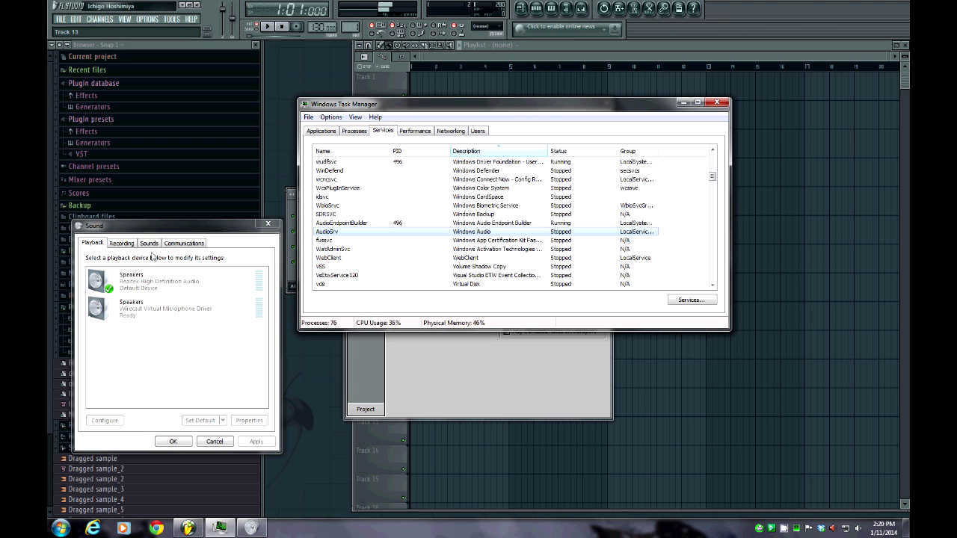
click(121, 244)
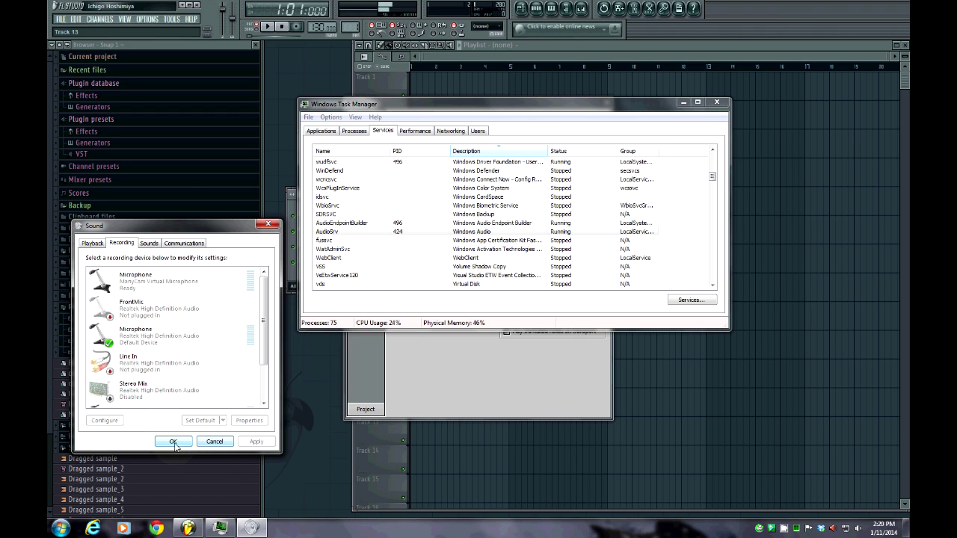
click(206, 443)
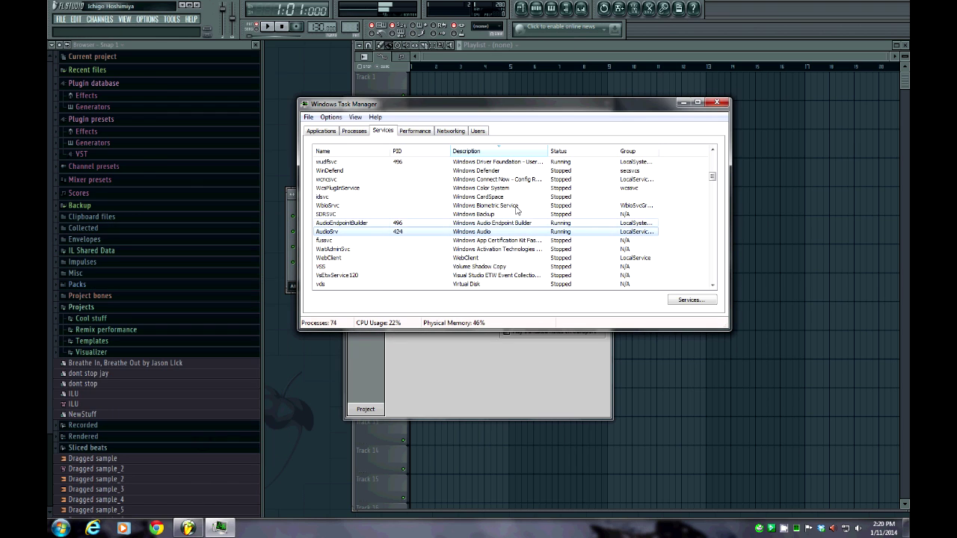
- Close Task Manager and FL Studio's audio Settings window, revealing the playlist and step sequencer
click(719, 103)
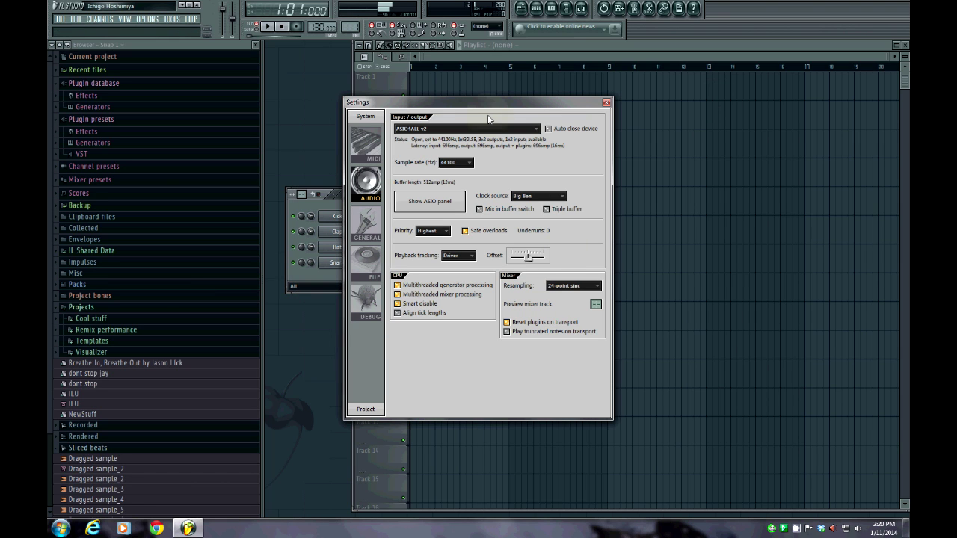
click(607, 103)
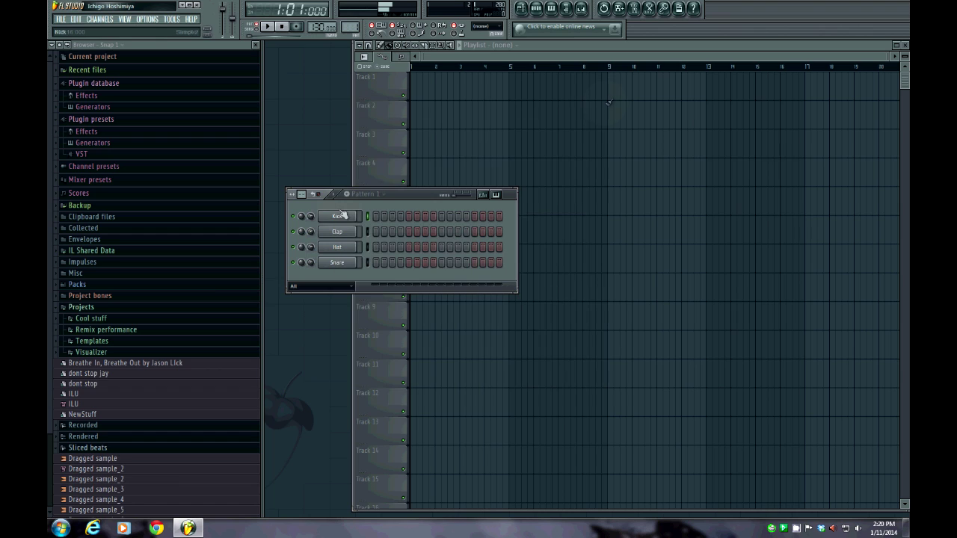